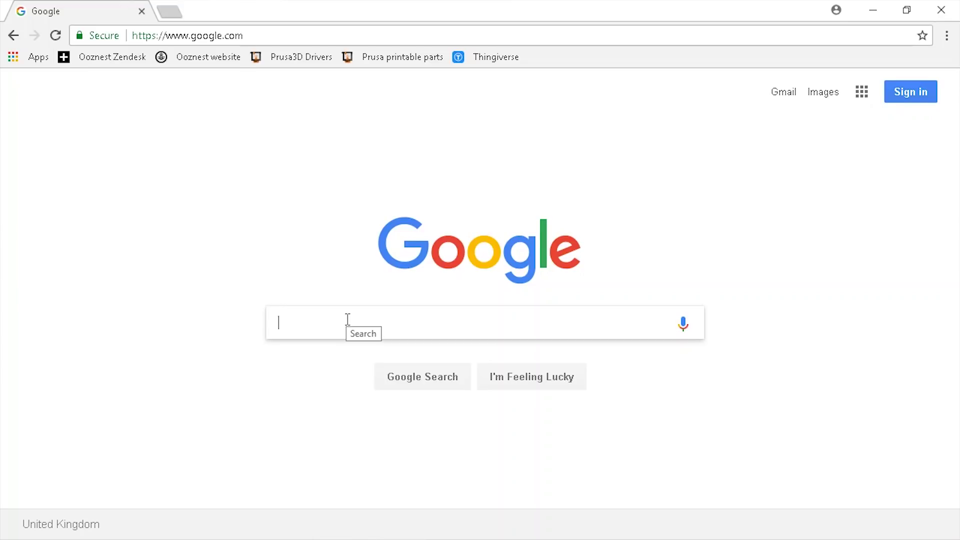
- Search Google for 'github ugs' and open the winder/Universal-G-Code-Sender repository page
type("github ugs")
key("Return")
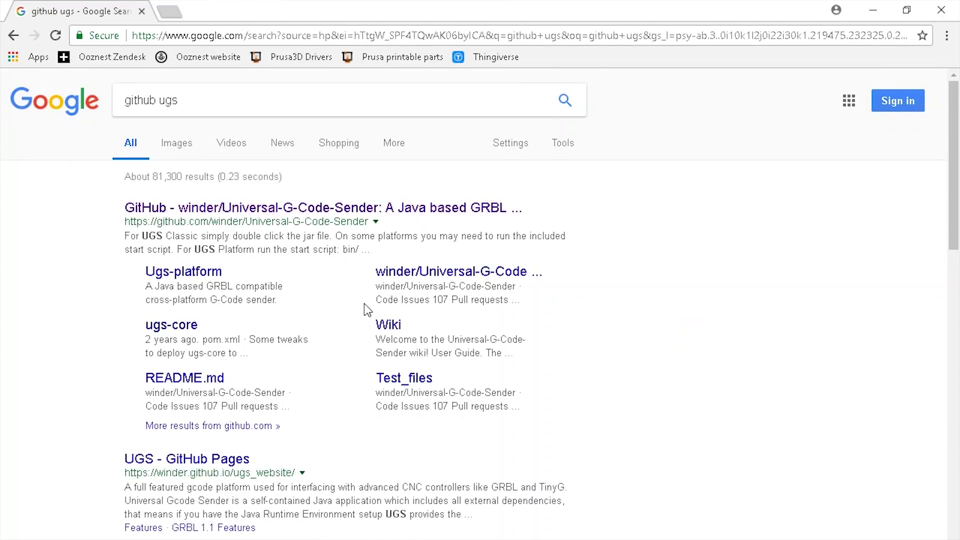
left_click(316, 212)
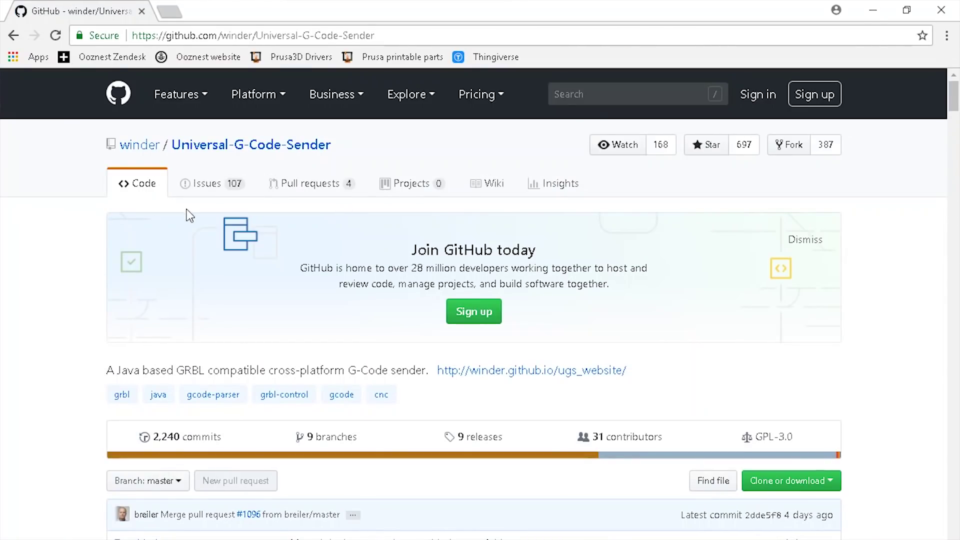
- Scroll down to the README's Downloads section and download the UGS Classic nightly build
scroll(67, 196, "down", 20)
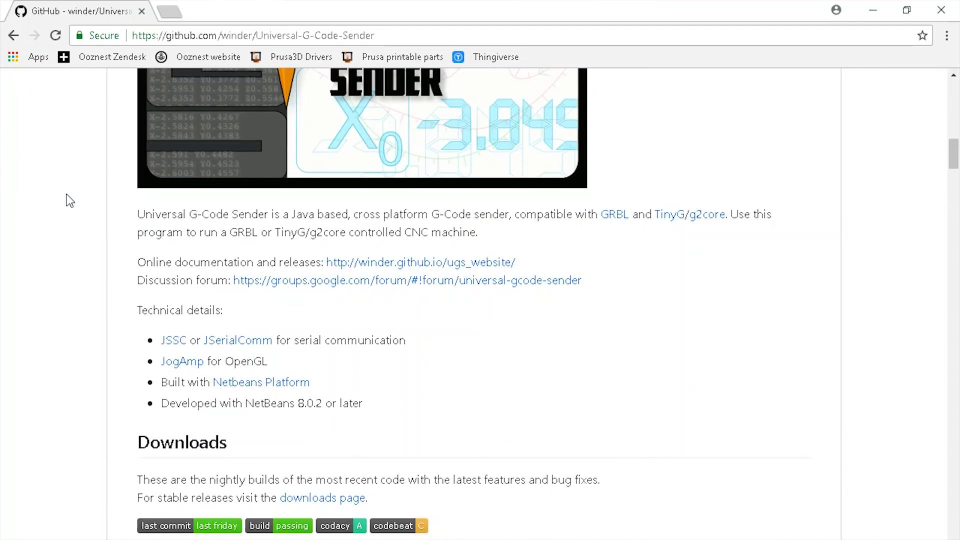
scroll(68, 197, "down", 3)
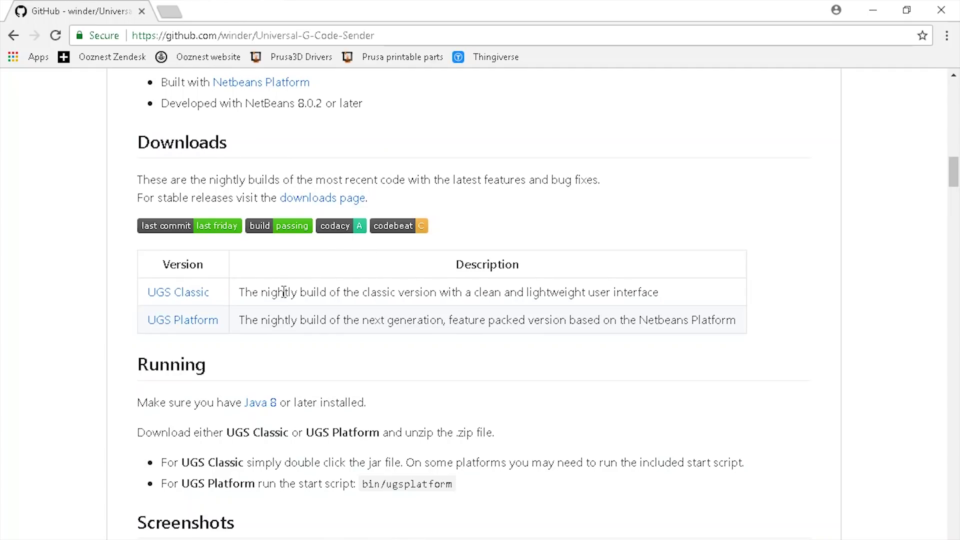
left_click(192, 295)
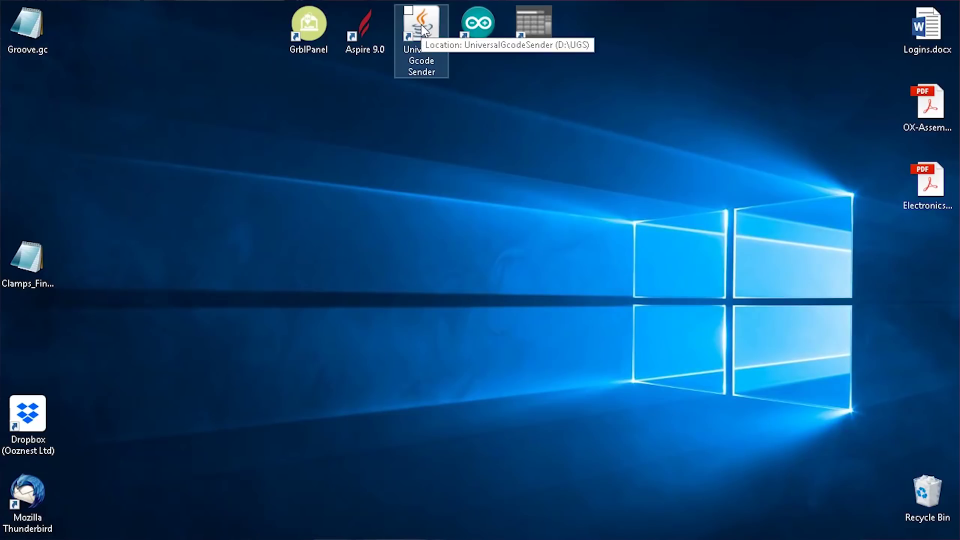
- Launch Universal Gcode Sender from the desktop shortcut and dismiss the nightly-build notice
left_click(424, 29)
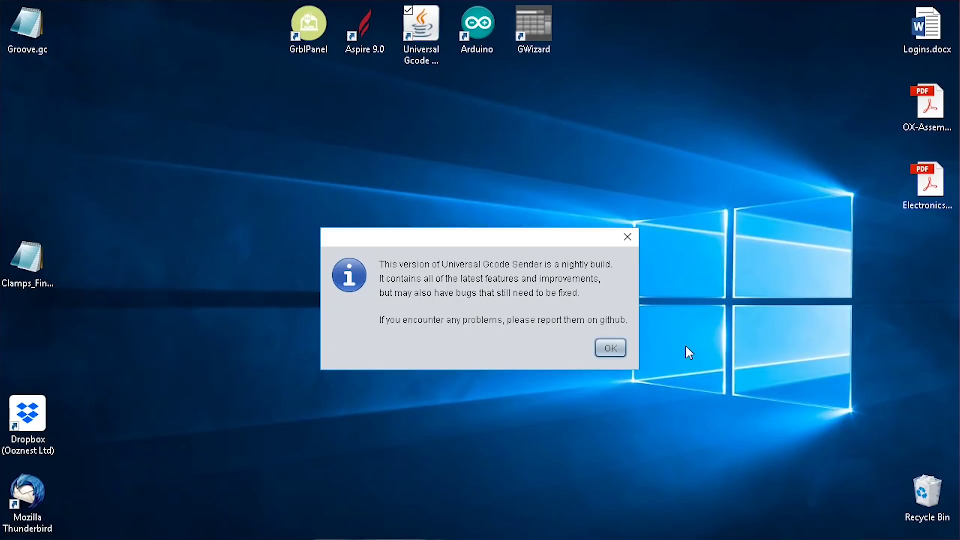
left_click(612, 348)
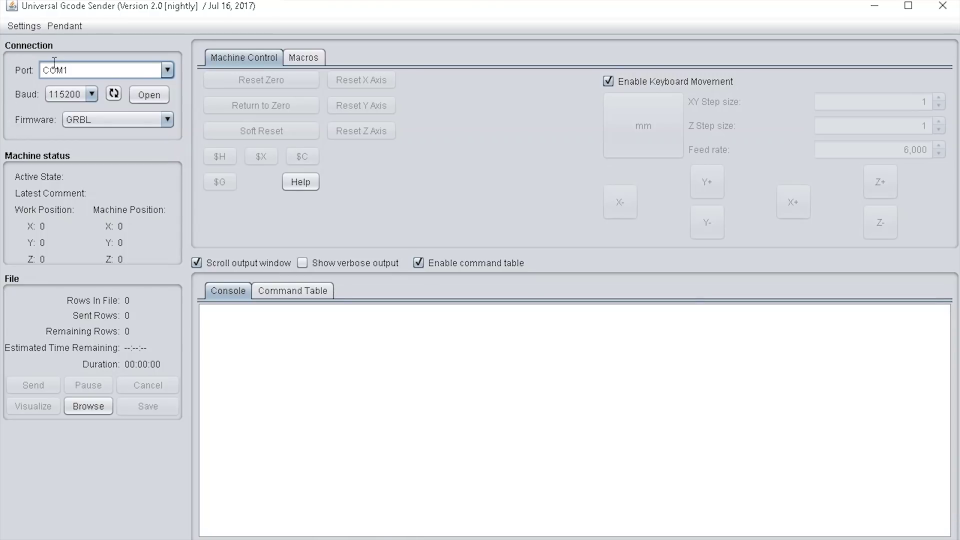
- Refresh the port list and connect to COM6 at 115200 baud with GRBL firmware
left_click(114, 94)
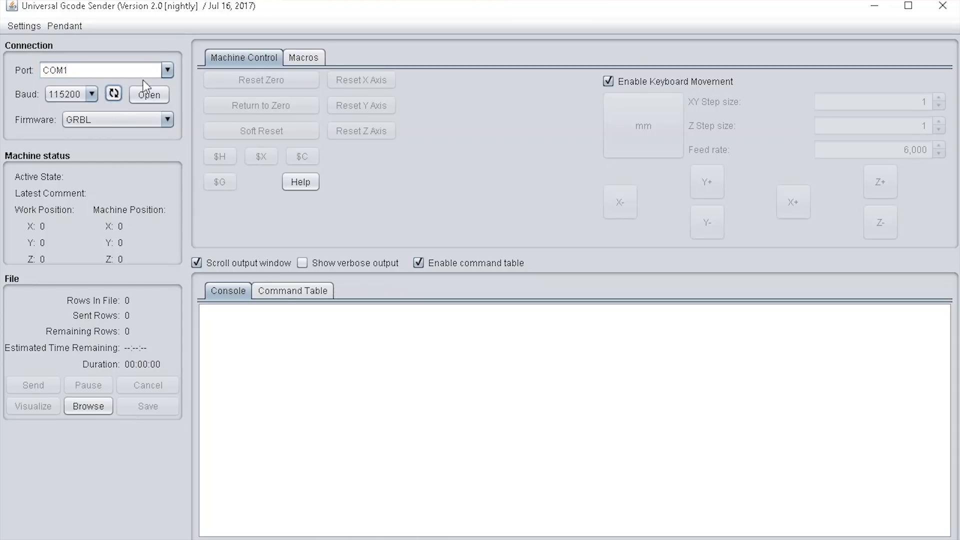
left_click(167, 71)
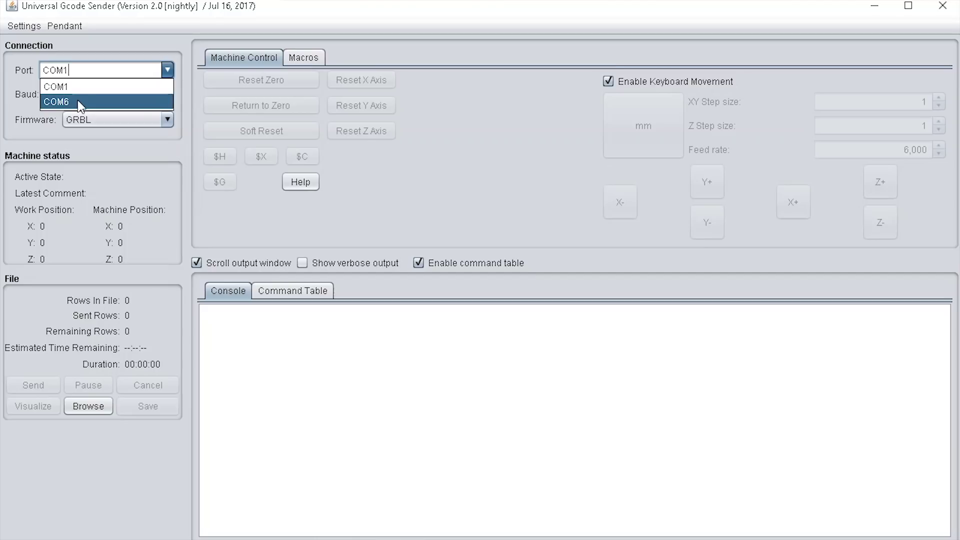
left_click(79, 103)
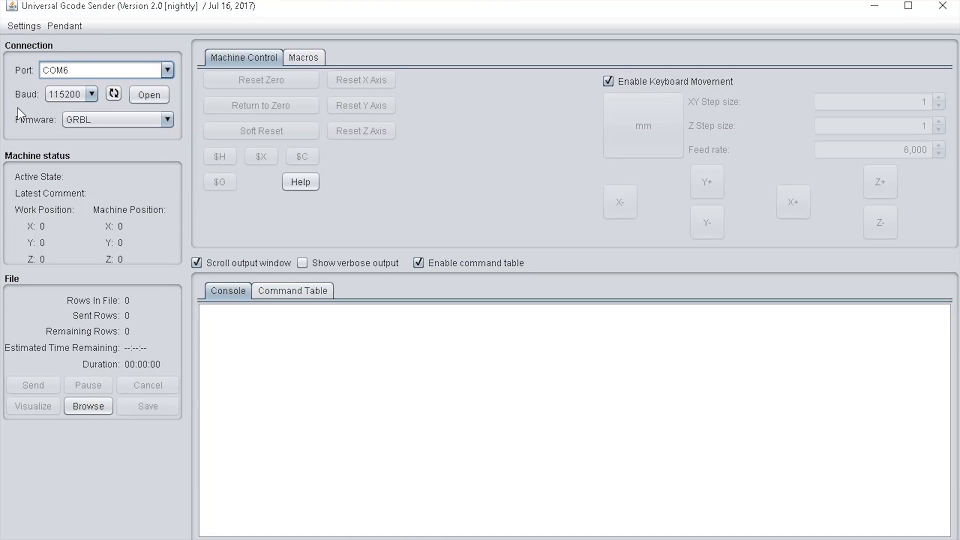
left_click(108, 124)
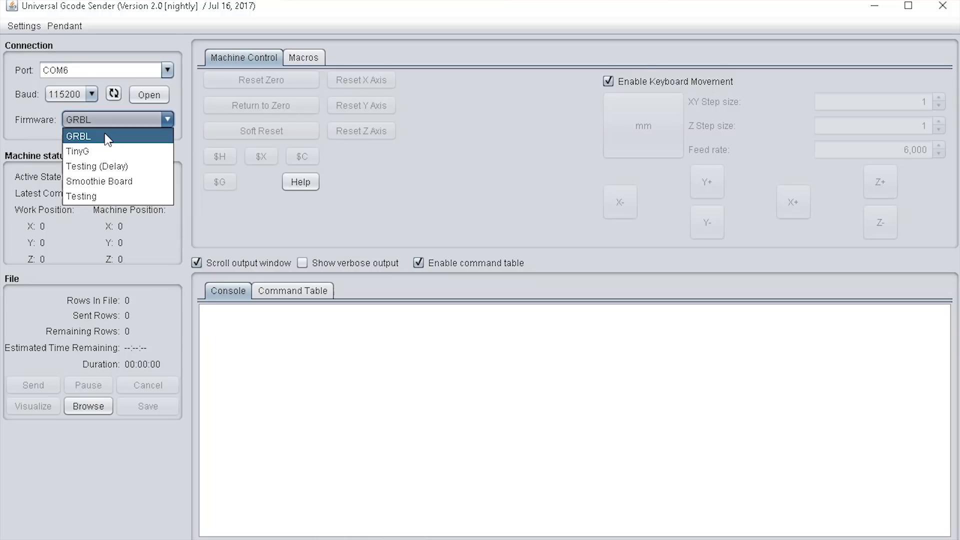
left_click(107, 137)
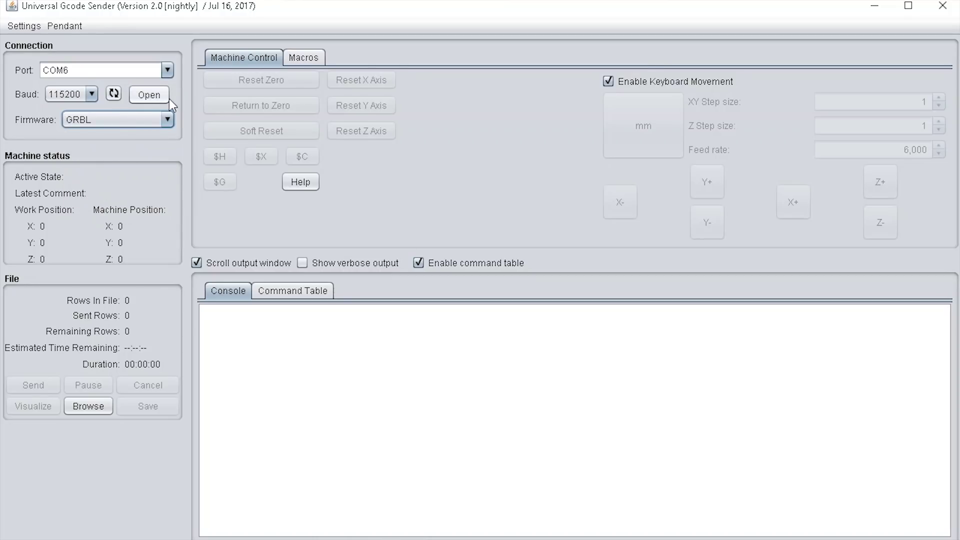
left_click(155, 96)
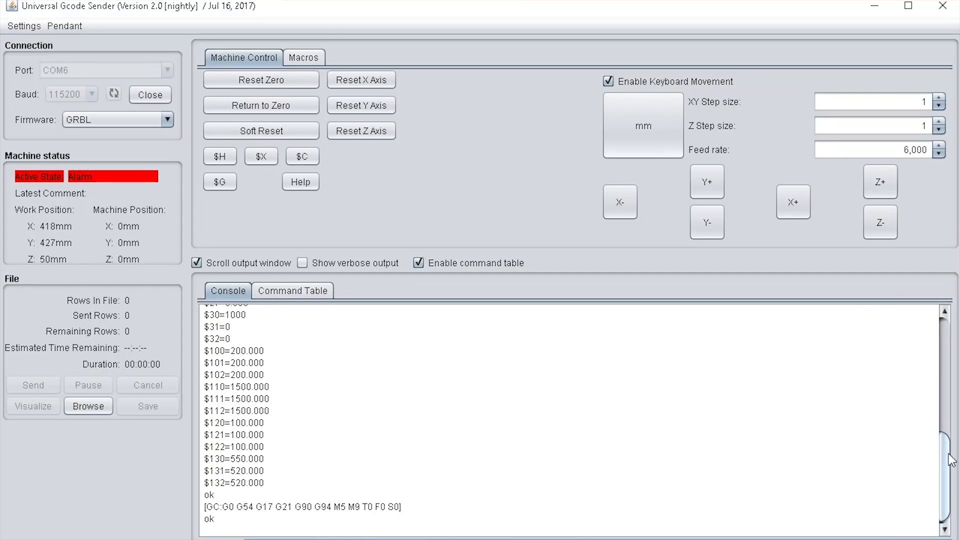
- Review the console output and send $$ to re-list the GRBL settings
left_click_drag(948, 458, 927, 289)
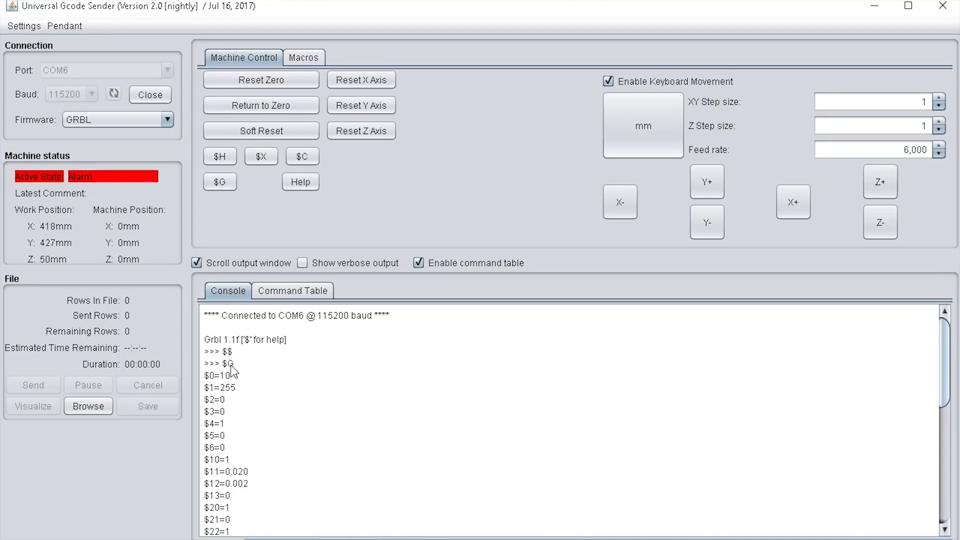
left_click_drag(944, 326, 935, 454)
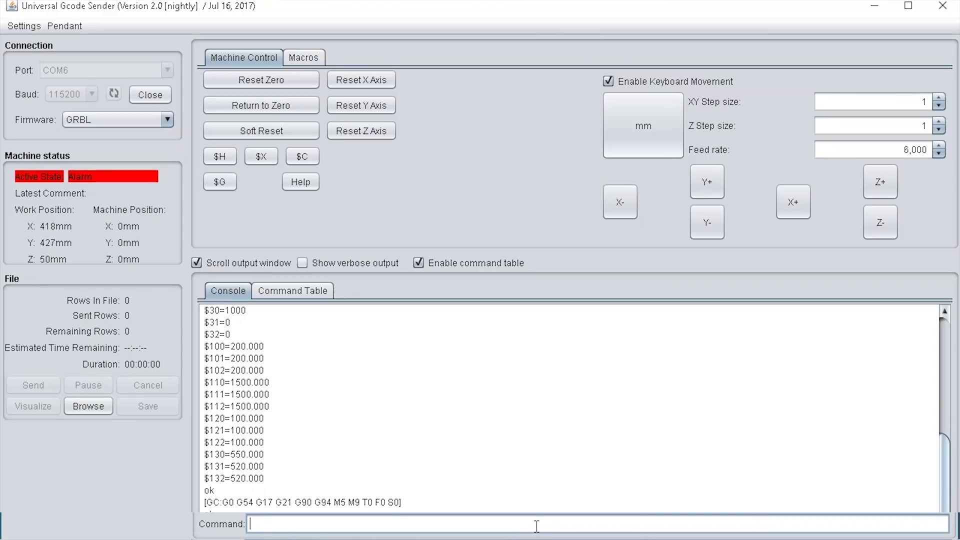
left_click(536, 526)
key("Return")
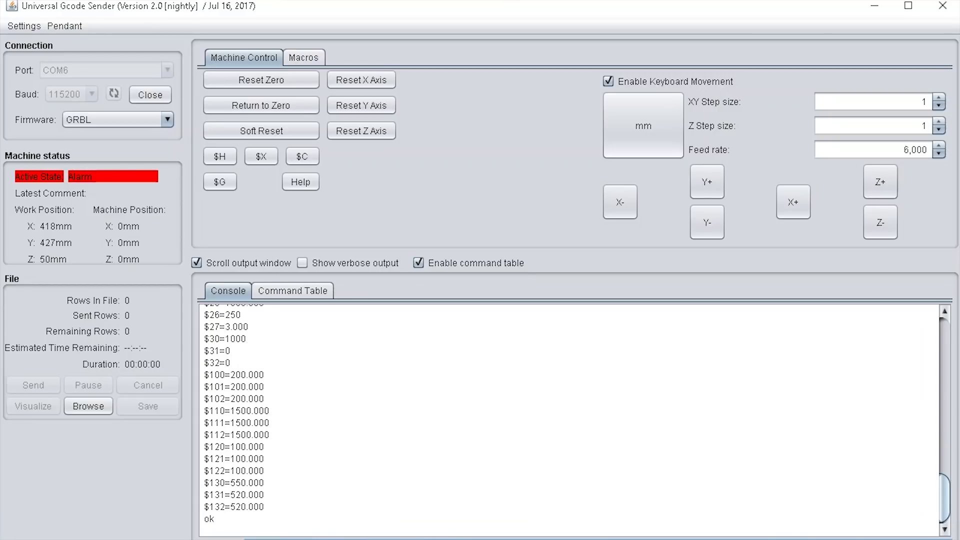
mouse_move(943, 505)
left_mouse_down()
mouse_move(943, 454)
mouse_move(944, 513)
left_mouse_up()
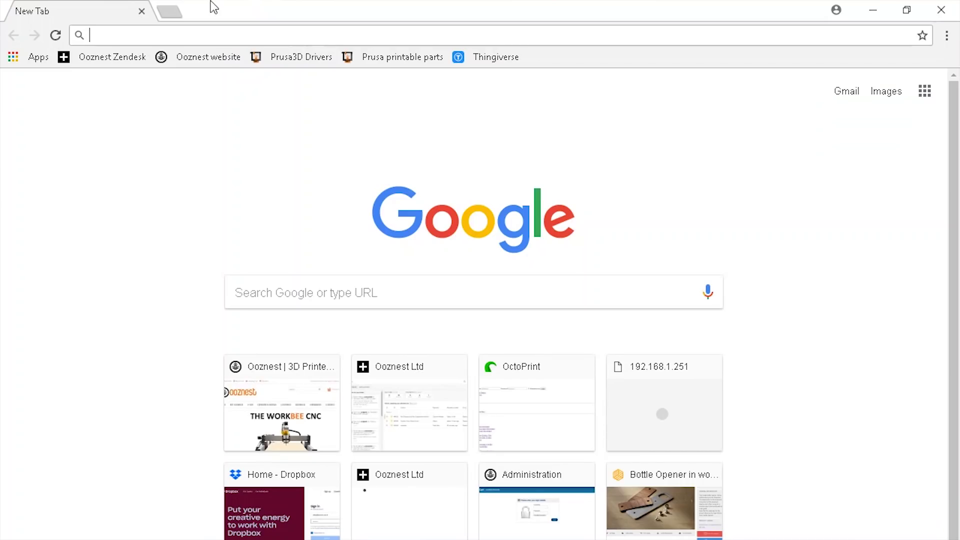
- Search Google for 'grbl settings'
type("grbl st")
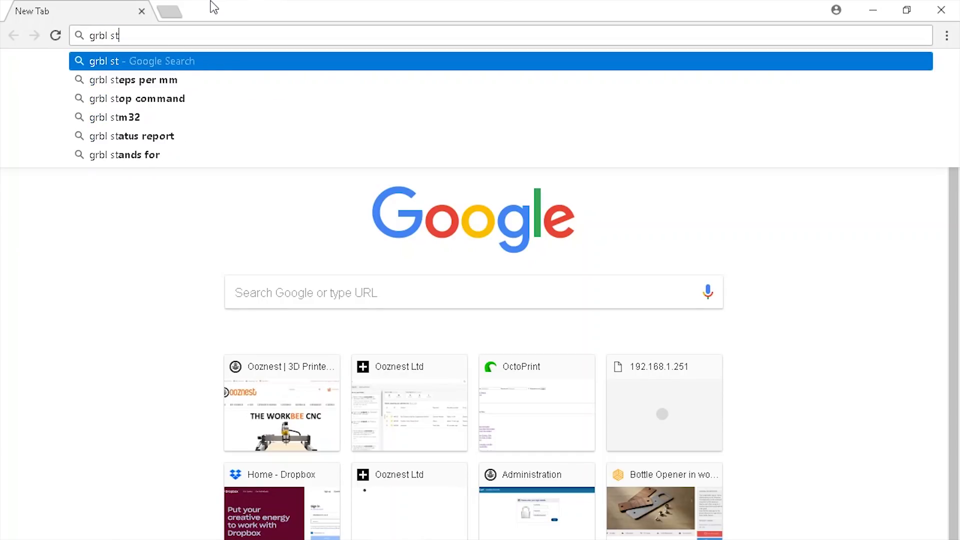
key("BackSpace")
type("e")
key("Return")
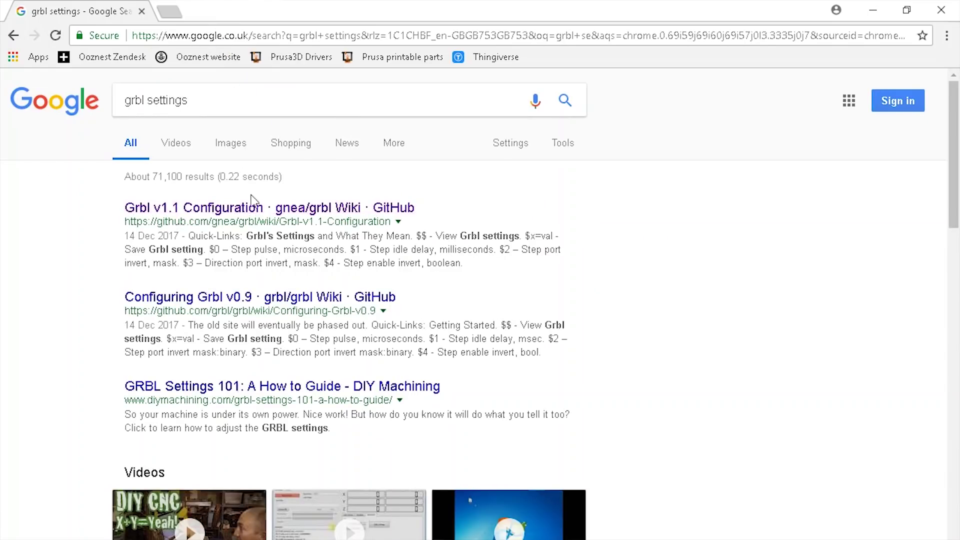
- Open the Grbl v1.1 Configuration wiki and read down through the $0–$2 descriptions
left_click(253, 212)
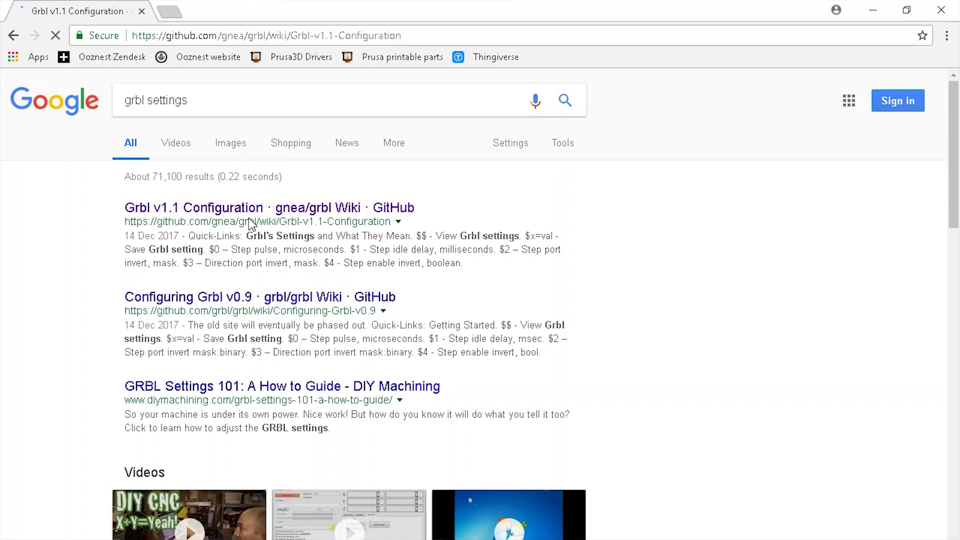
scroll(215, 206, "down", 4)
scroll(212, 207, "down", 15)
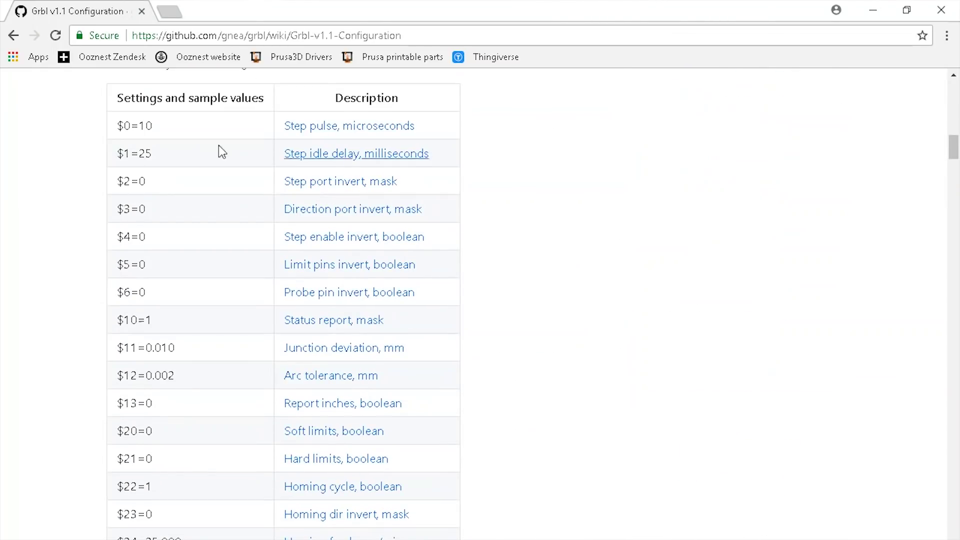
scroll(245, 250, "down", 20)
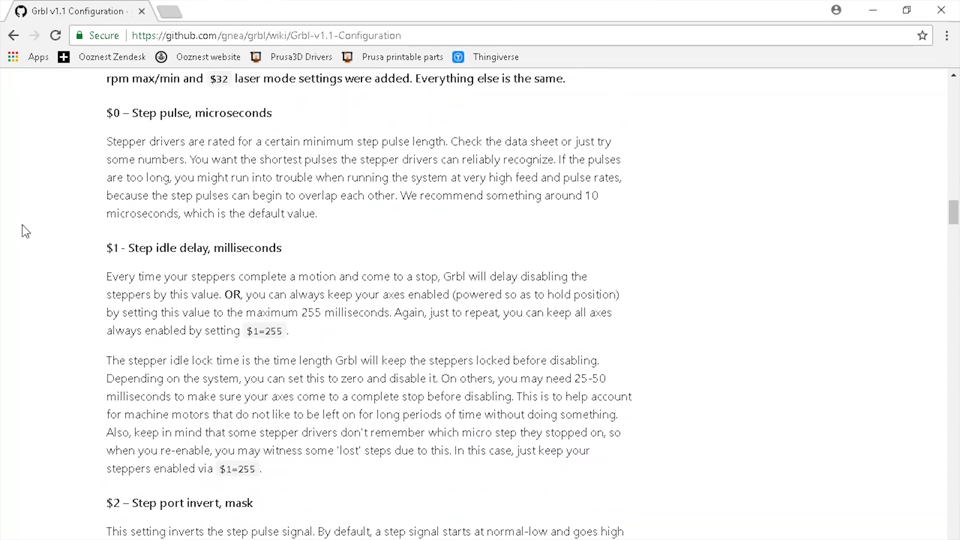
scroll(178, 343, "down", 9)
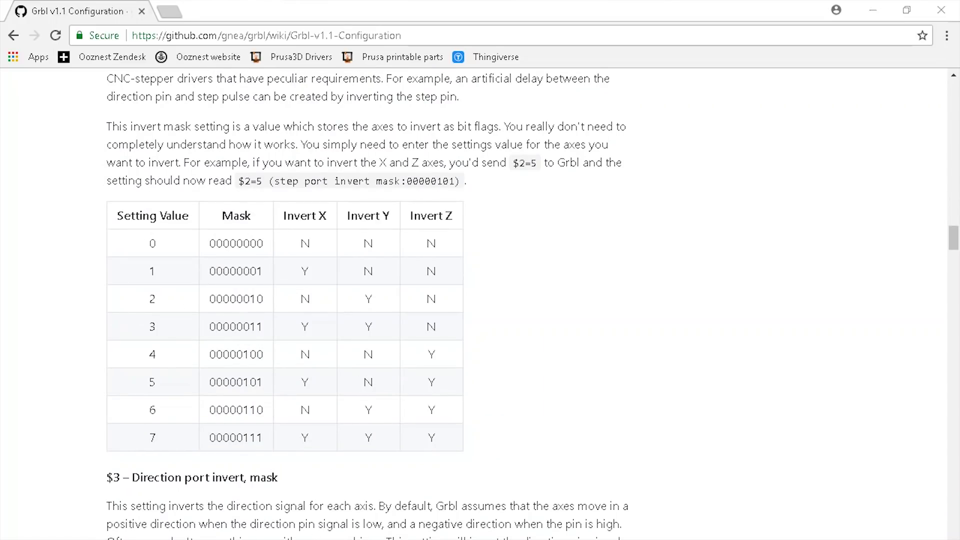
- Back in Universal Gcode Sender, set the step enable invert $4 to 0
key("alt+Tab")
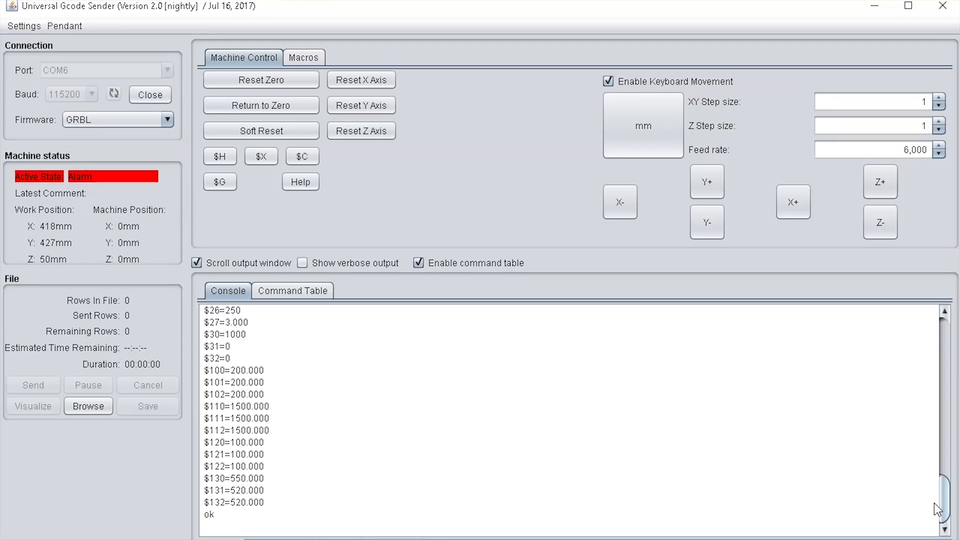
mouse_move(938, 509)
left_mouse_down()
mouse_move(941, 460)
mouse_move(941, 520)
left_mouse_up()
left_click_drag(947, 504, 945, 474)
left_click(403, 527)
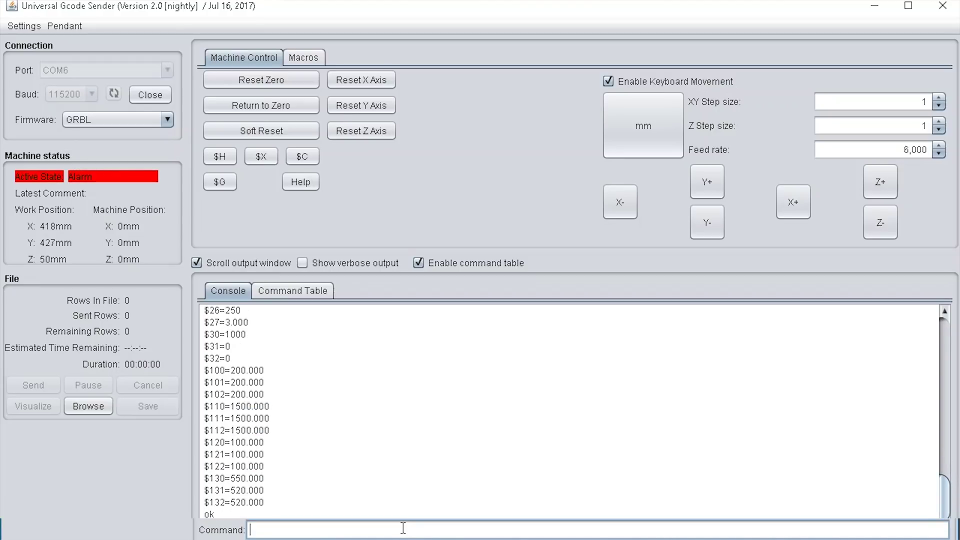
type("$4=0")
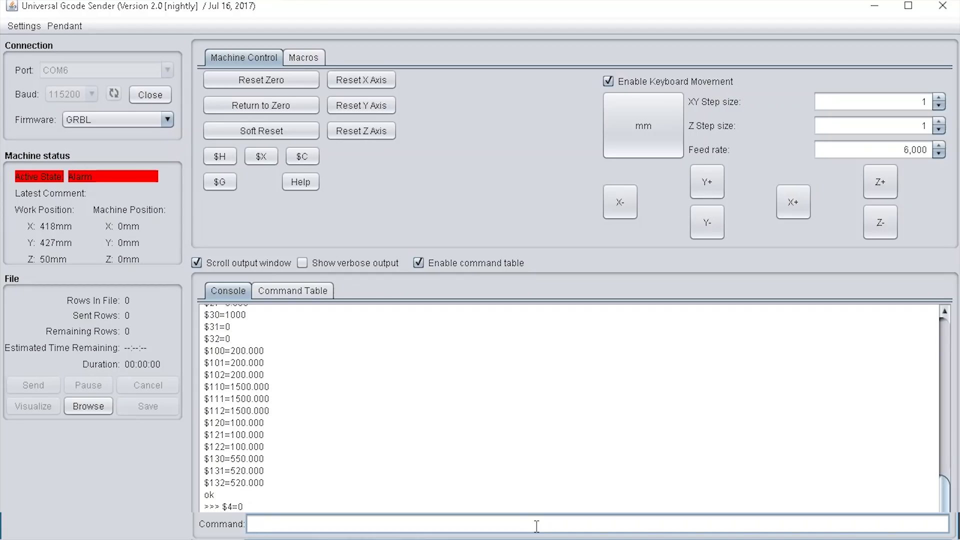
- Send $$ and confirm the listing shows $4=0
type("$$")
key("Return")
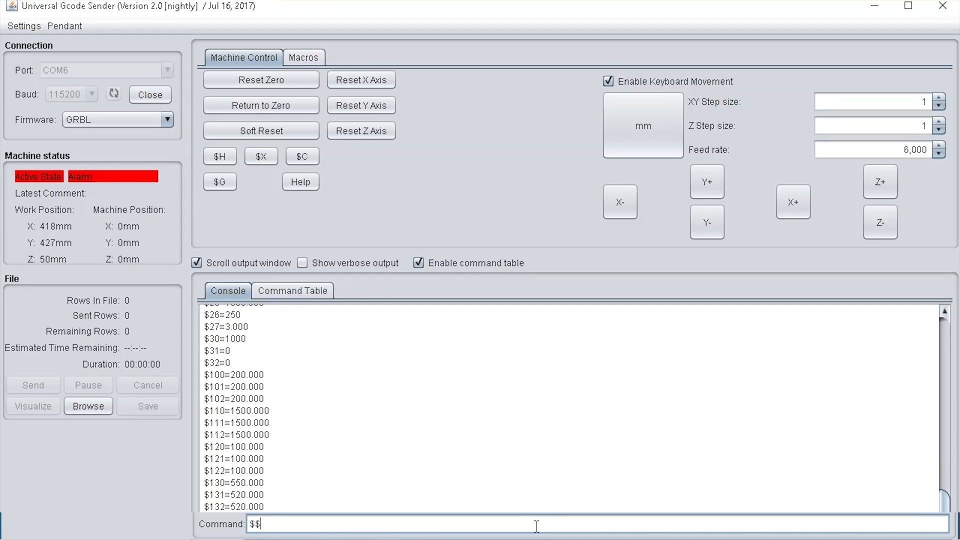
left_click_drag(944, 505, 944, 469)
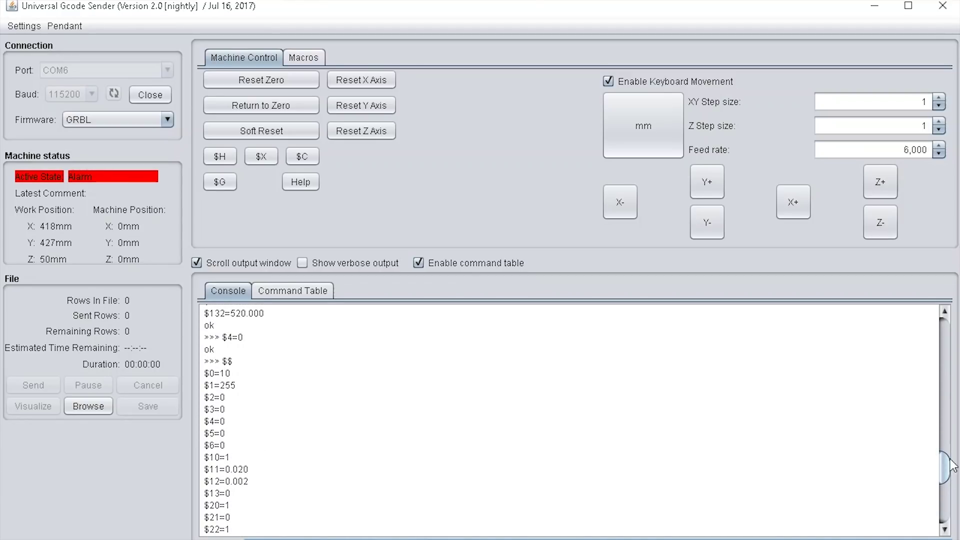
- Send $4=1 from the Command field to restore step enable invert
left_click_drag(945, 462, 946, 519)
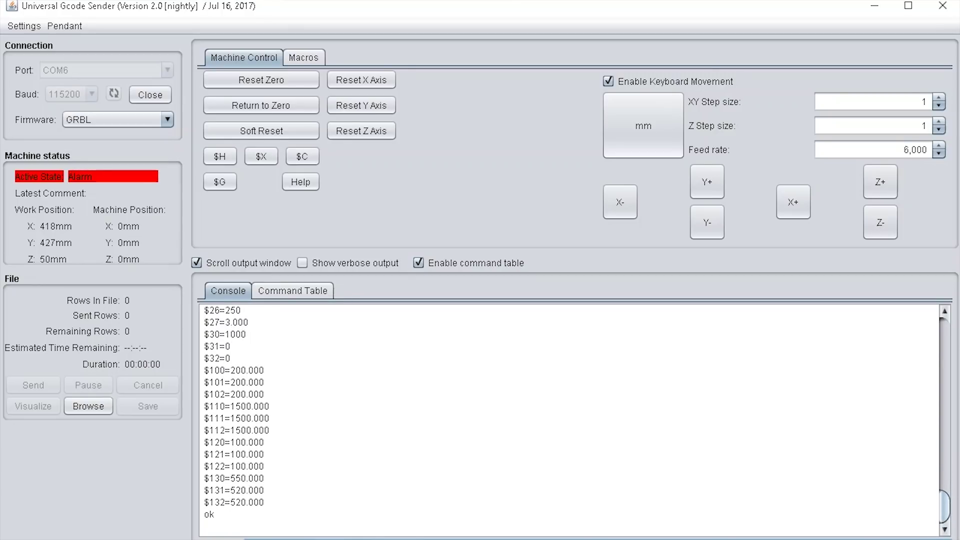
left_click(403, 528)
type("$")
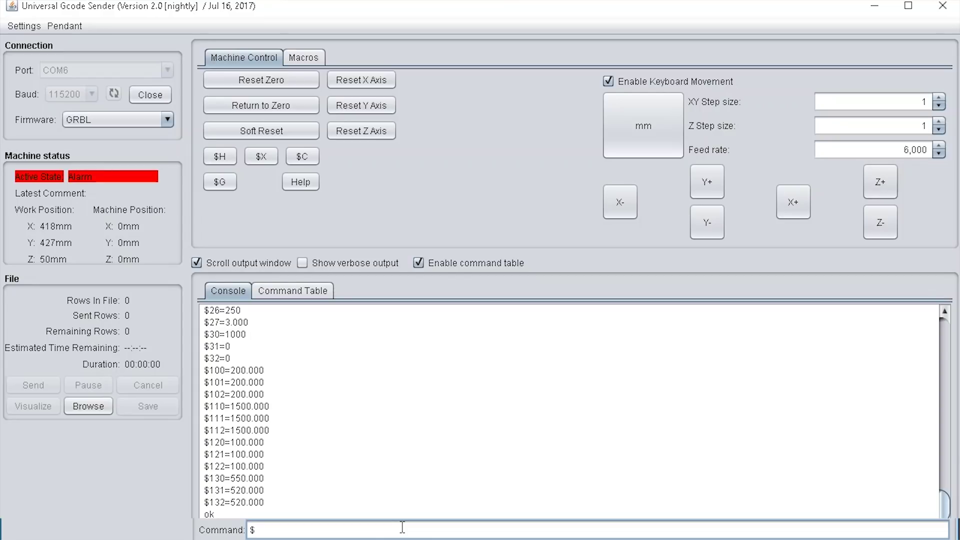
type("=")
key("Left")
type("4")
key("Right")
type("1")
key("Return")
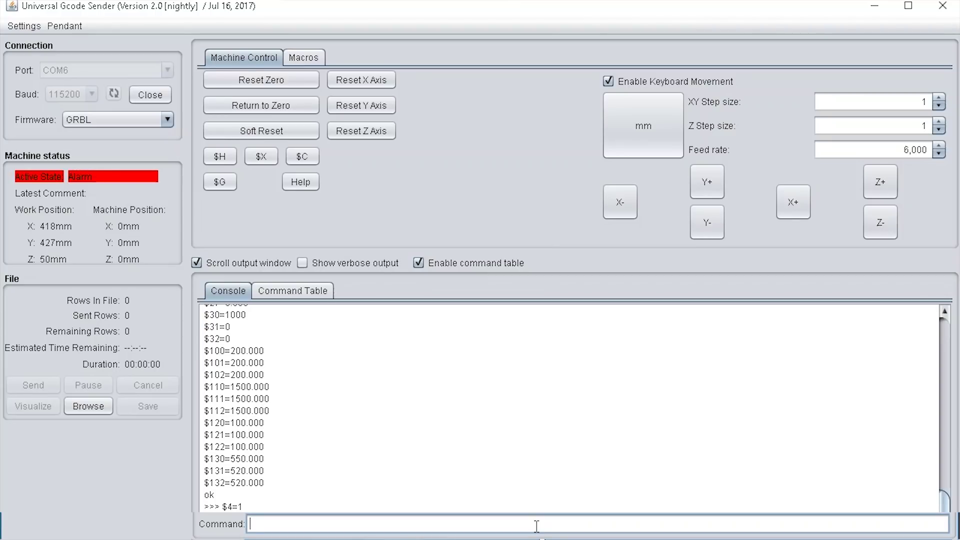
- Send $$ and check the fresh listing shows $4=1
type("$$")
key("Return")
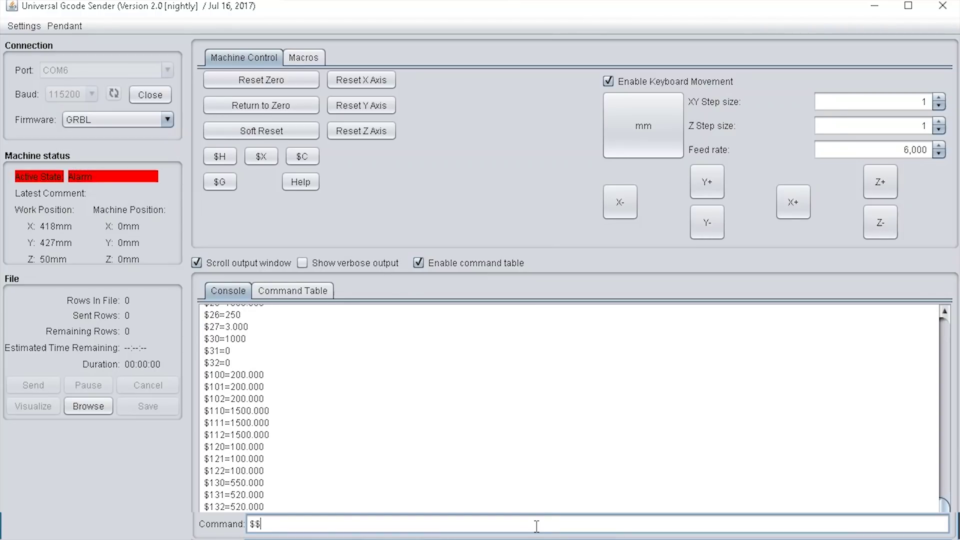
left_click_drag(944, 501, 948, 528)
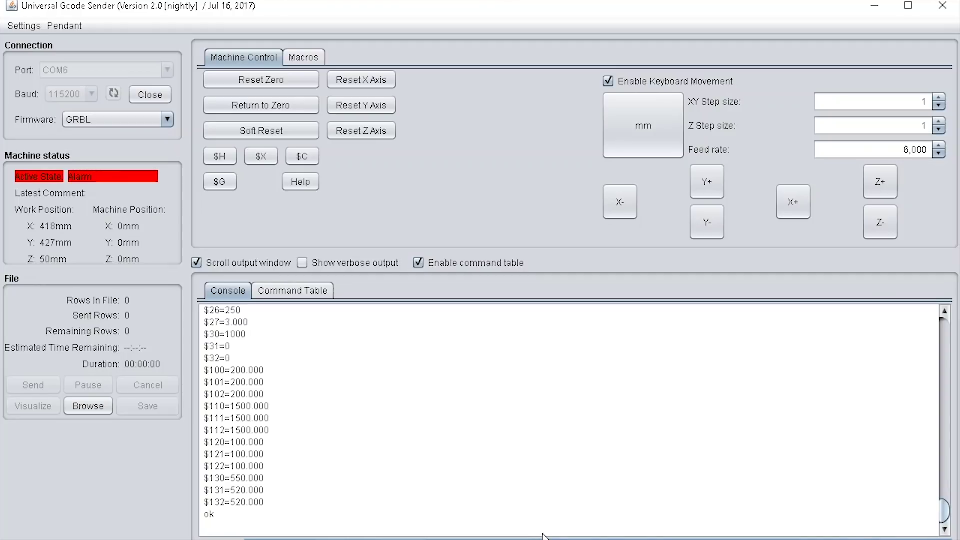
- Send g1 z-10 f500 to move Z down 10 at feed 500
left_click(401, 527)
type("g1 ")
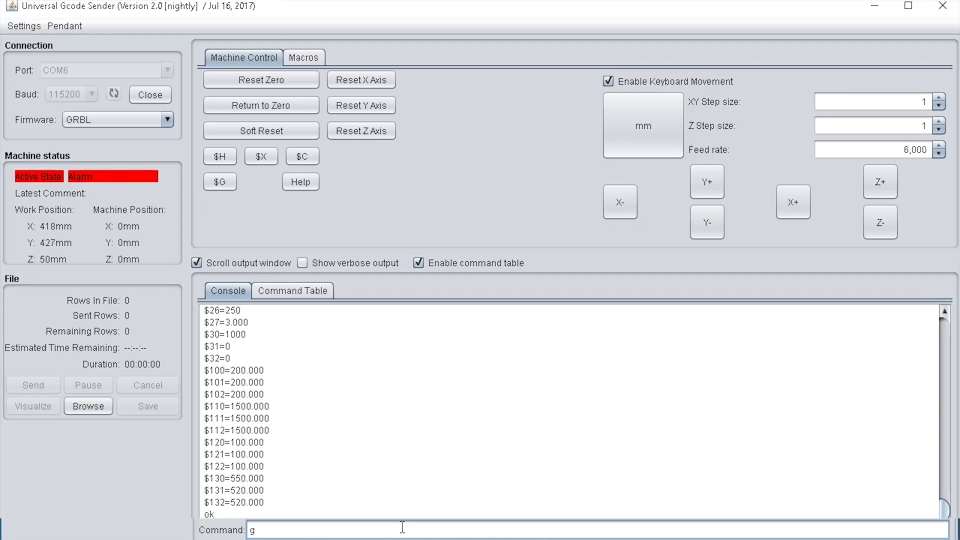
type("z-10 f500")
key("Return")
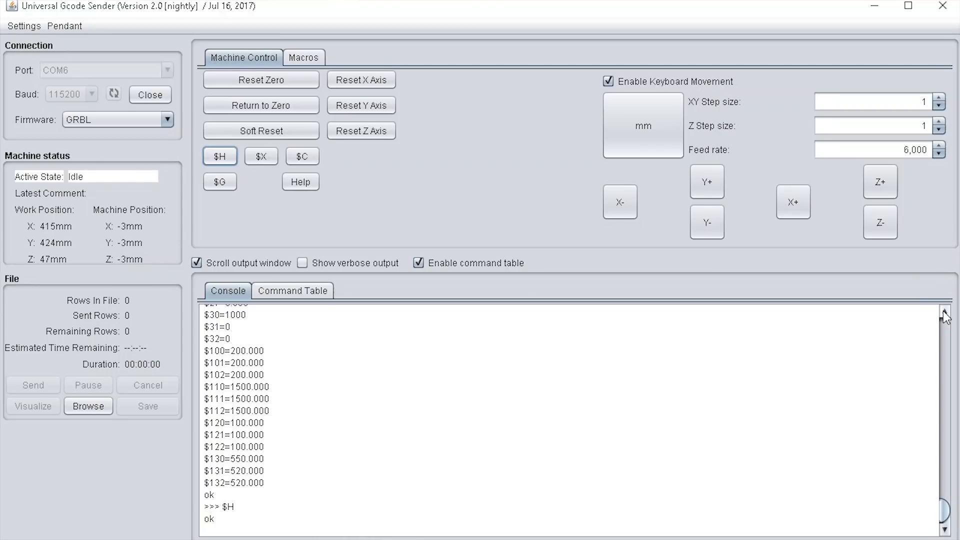
- Soft-reset GRBL and check the parser state G0 G54 G17 G21 G90 G94 M5 M9
scroll(280, 424, "up", 3)
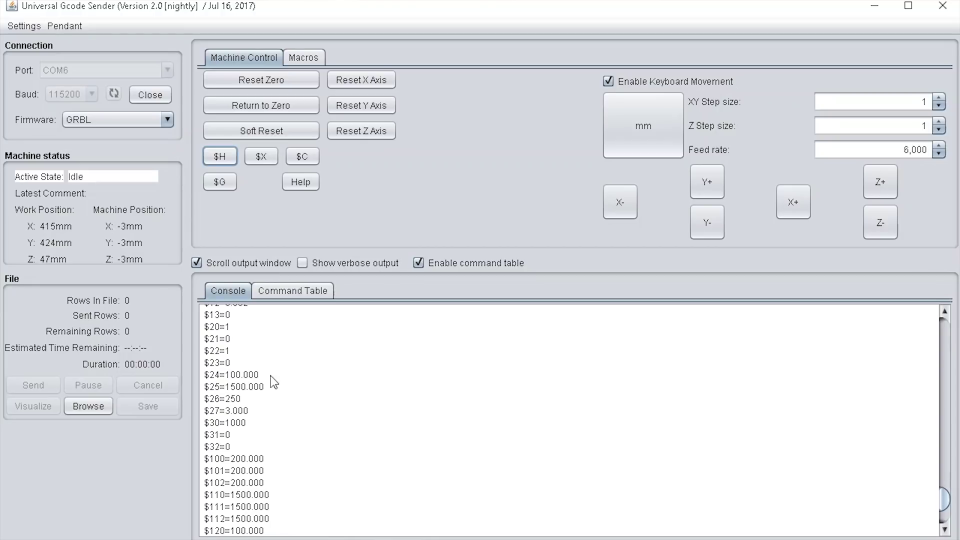
scroll(307, 423, "down", 3)
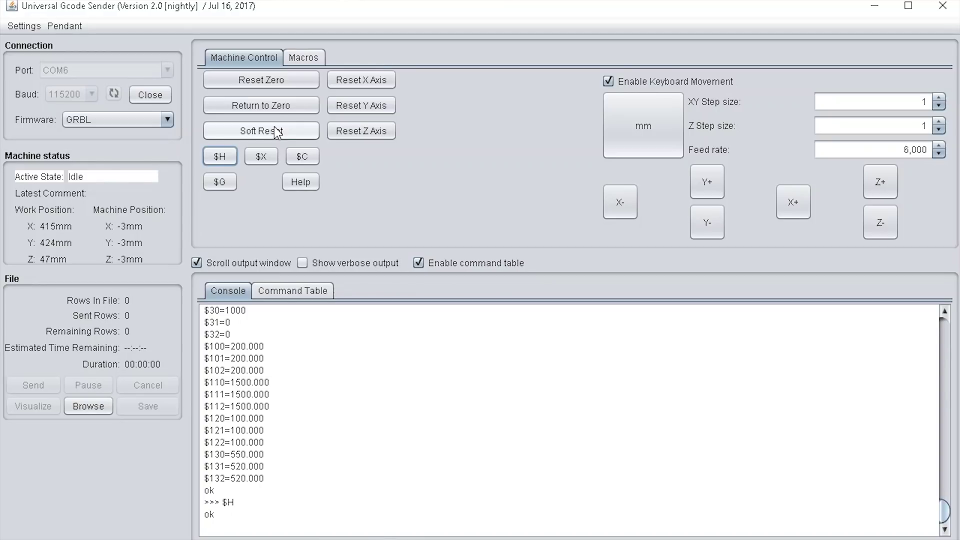
left_click(276, 132)
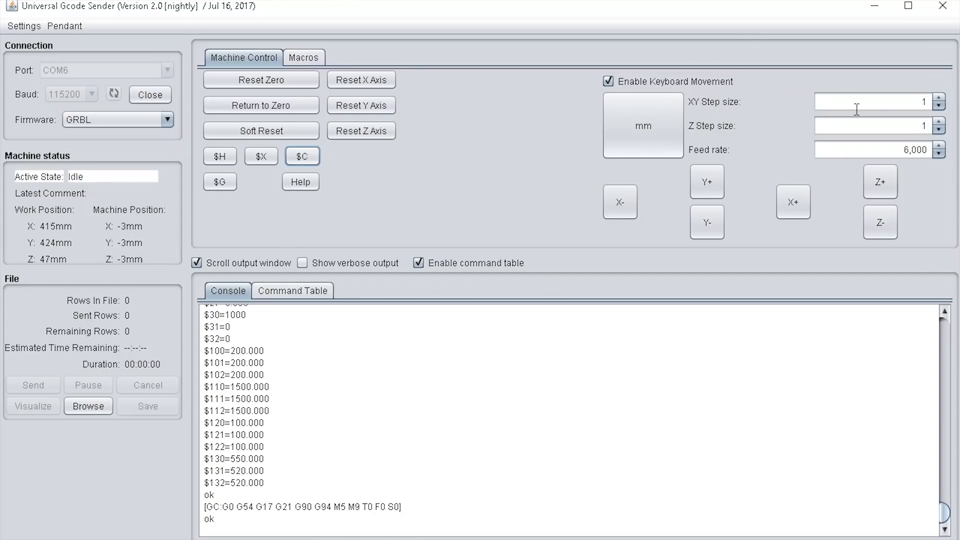
- Change the XY jog step size to 100, leaving Z step at 1 and feed rate at 6,000
left_click(645, 135)
left_click(653, 139)
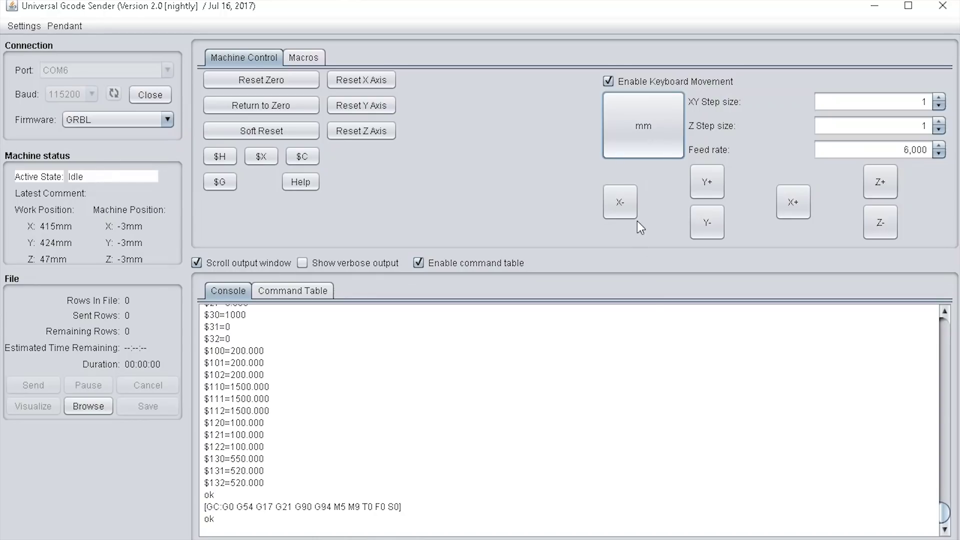
left_click(852, 104)
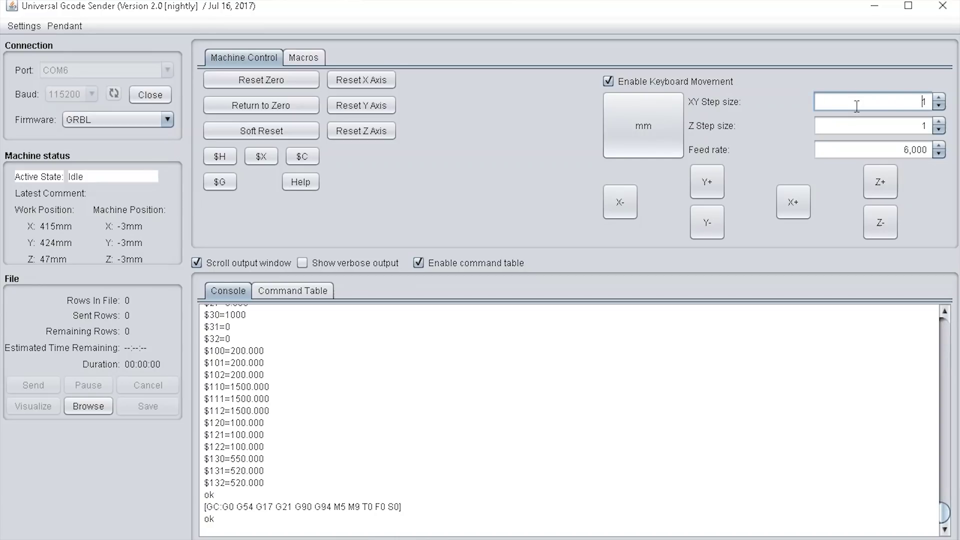
double_click(924, 102)
left_click_drag(912, 104, 930, 103)
type("100")
left_click(918, 128)
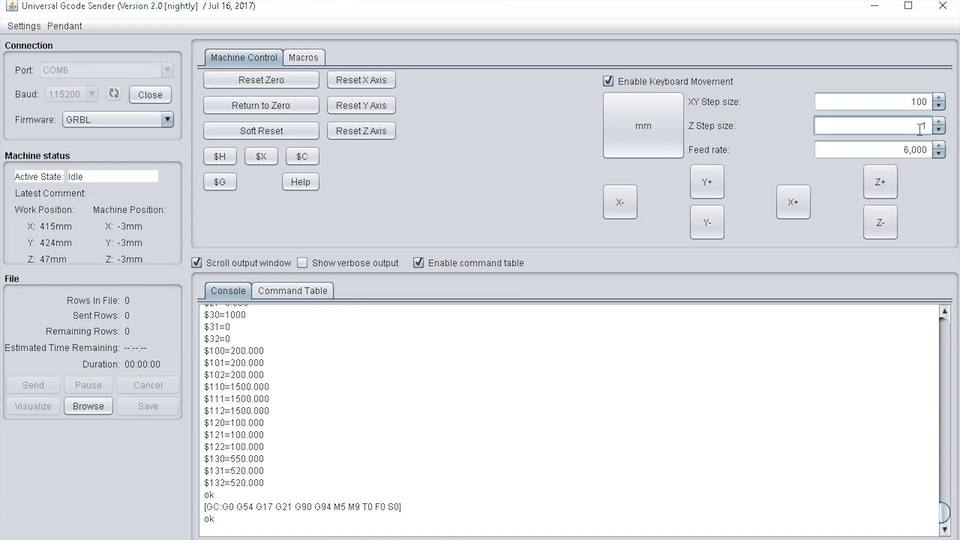
double_click(925, 126)
left_click(887, 150)
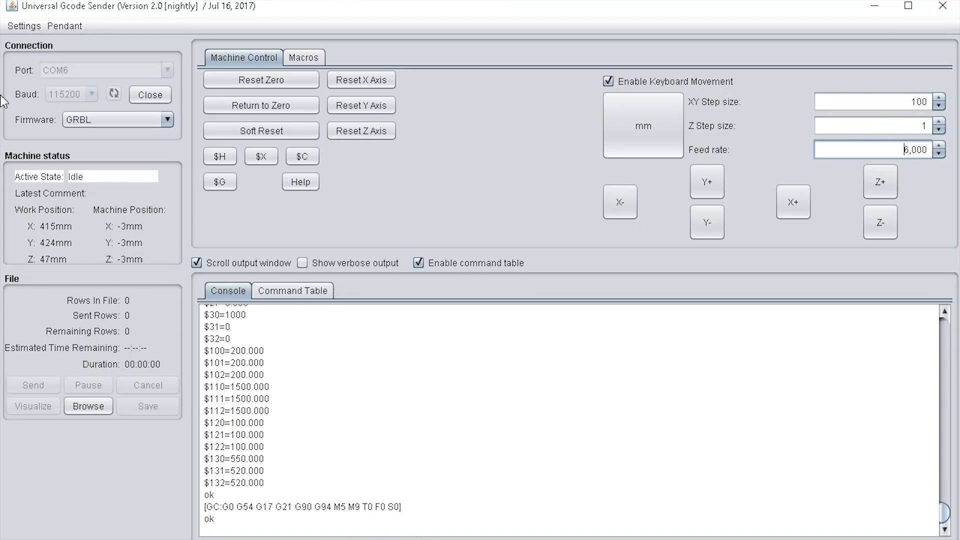
- Turn on 'Use separate step sizes for Z and XY jog movements' in Sender Settings and save
left_click(21, 27)
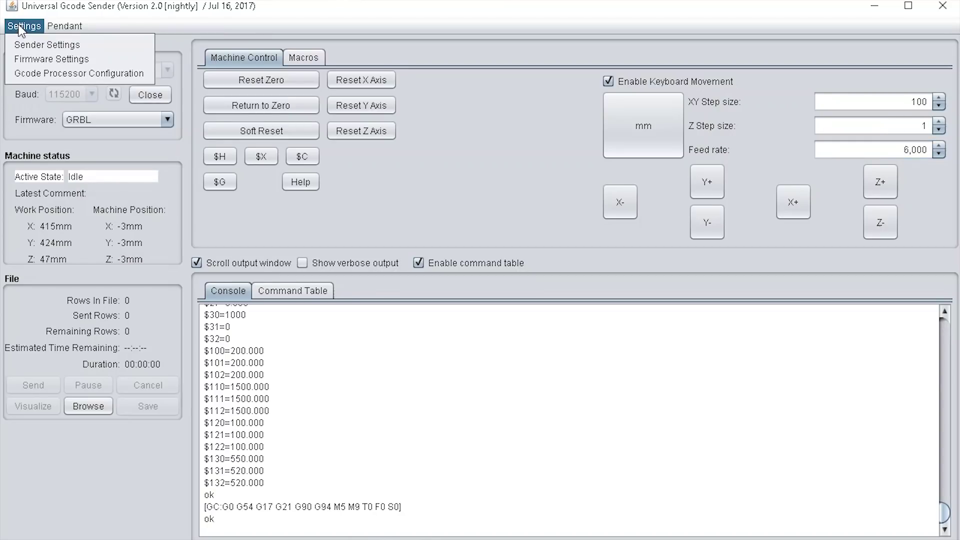
left_click(47, 45)
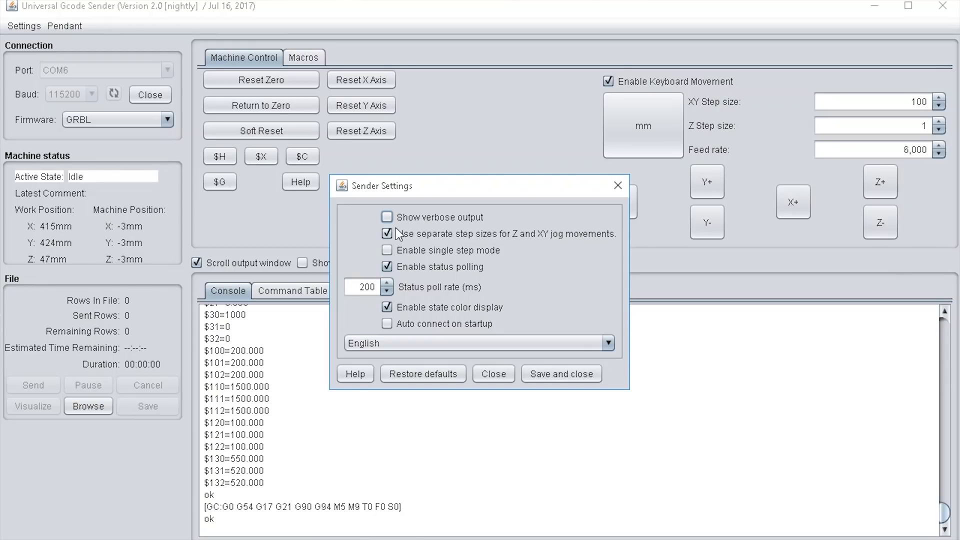
left_click(562, 375)
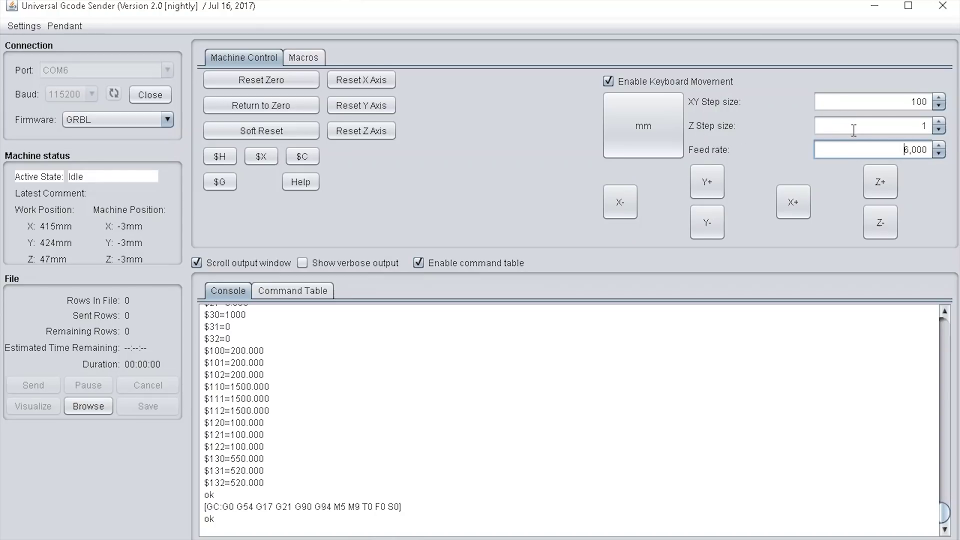
- Jog the machine 100 mm toward −Y, net 1 mm down in Z, then 100 mm toward −X
left_click(893, 125)
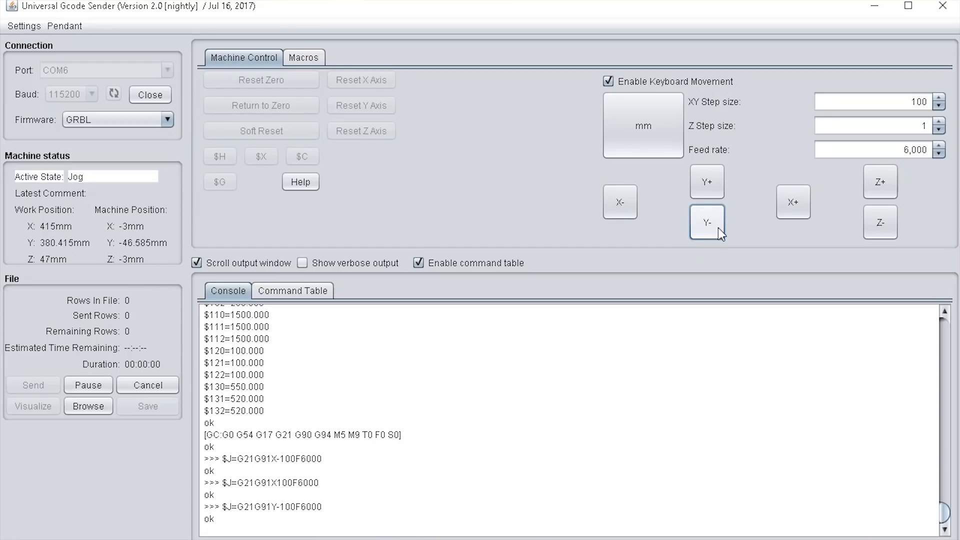
left_click(716, 226)
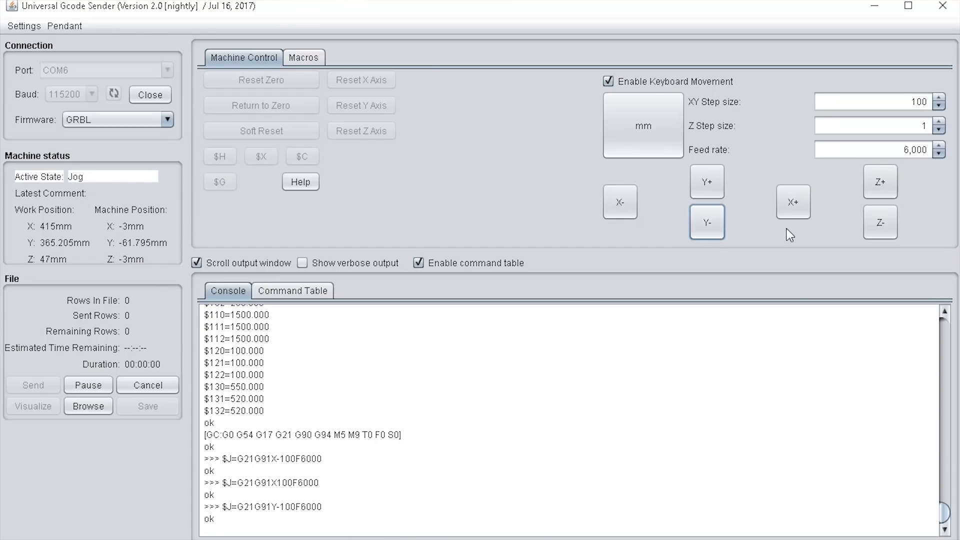
left_click(881, 236)
left_click(879, 189)
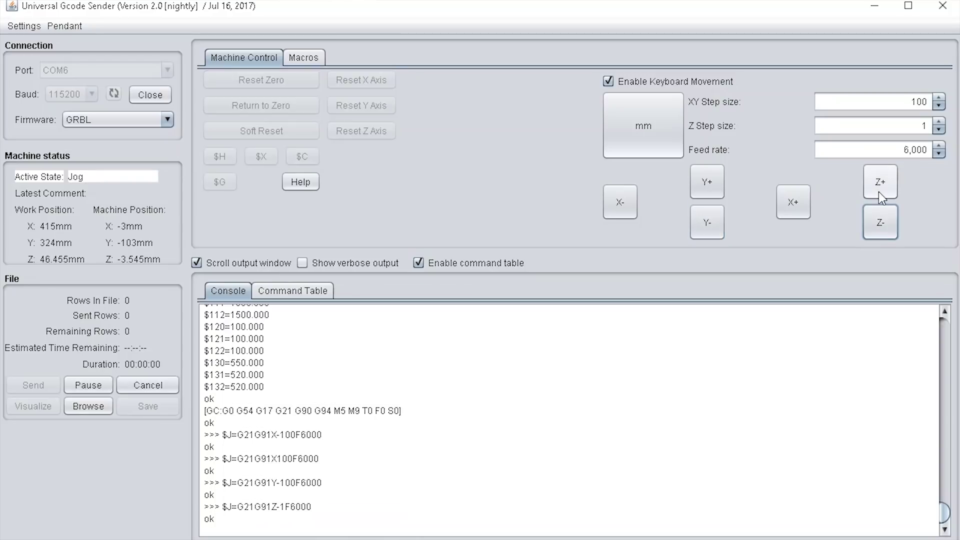
left_click(889, 228)
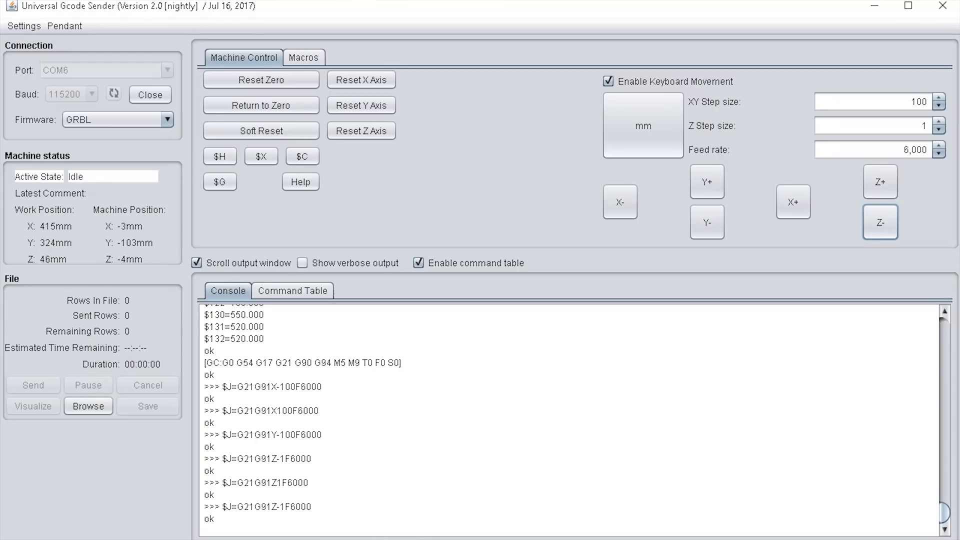
left_click(361, 512)
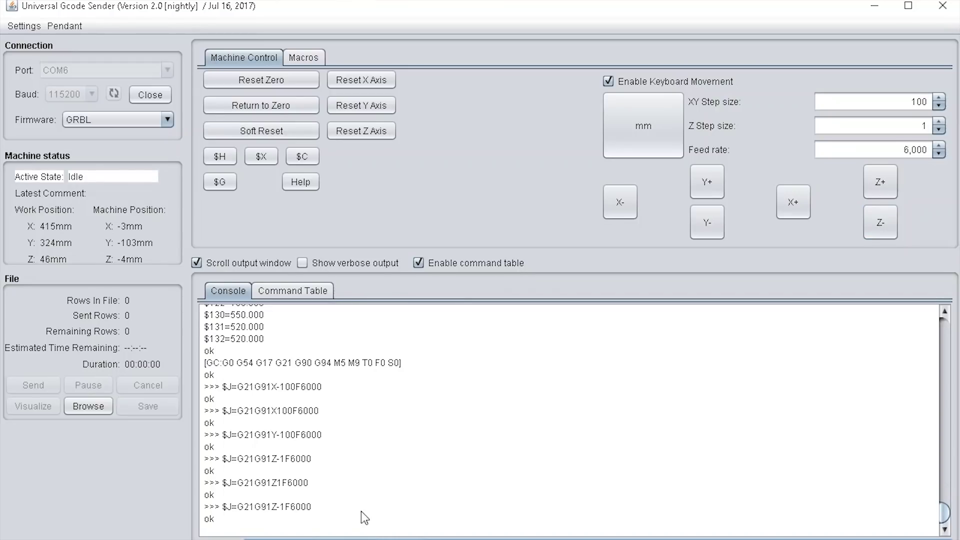
left_click(617, 203)
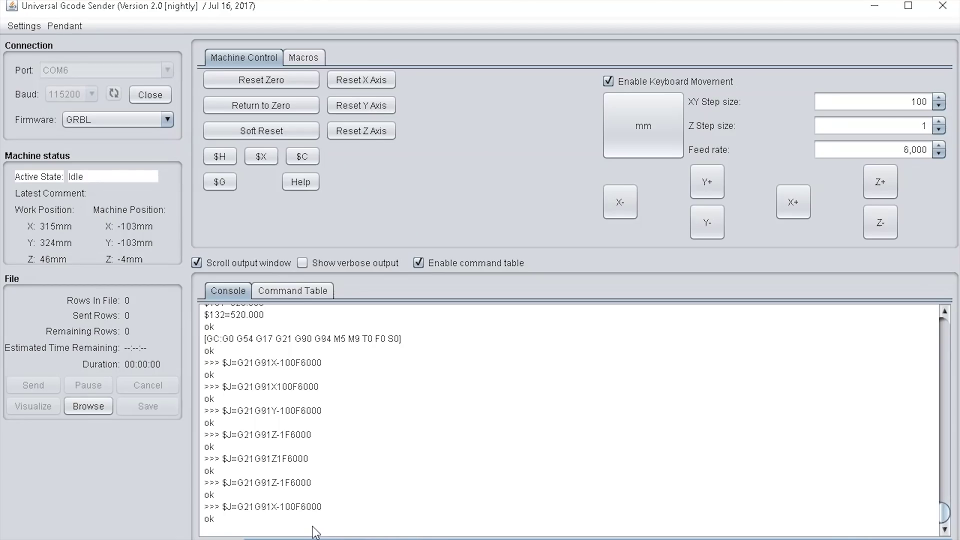
- Enter the command 'g1 z-10' in the console command line
left_click(401, 528)
type("g1 ")
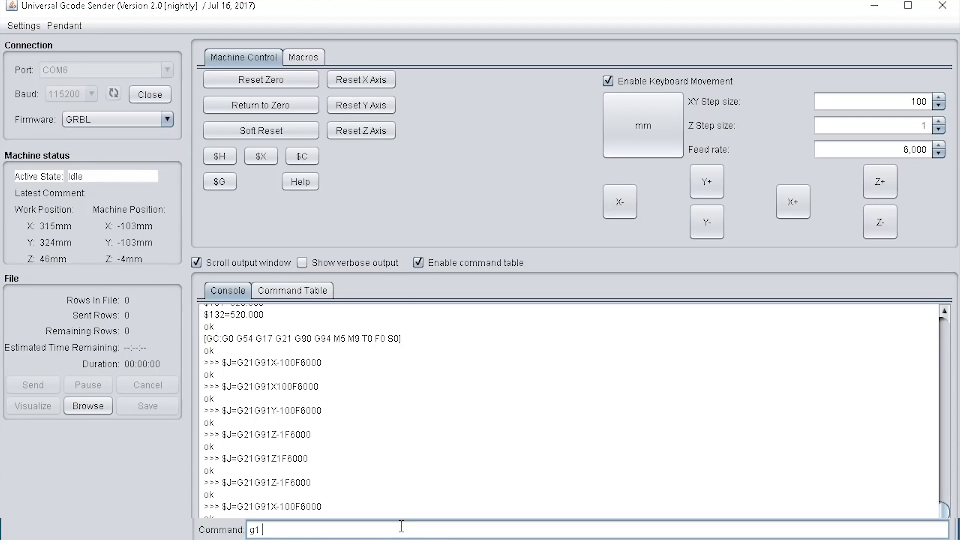
type("z-10")
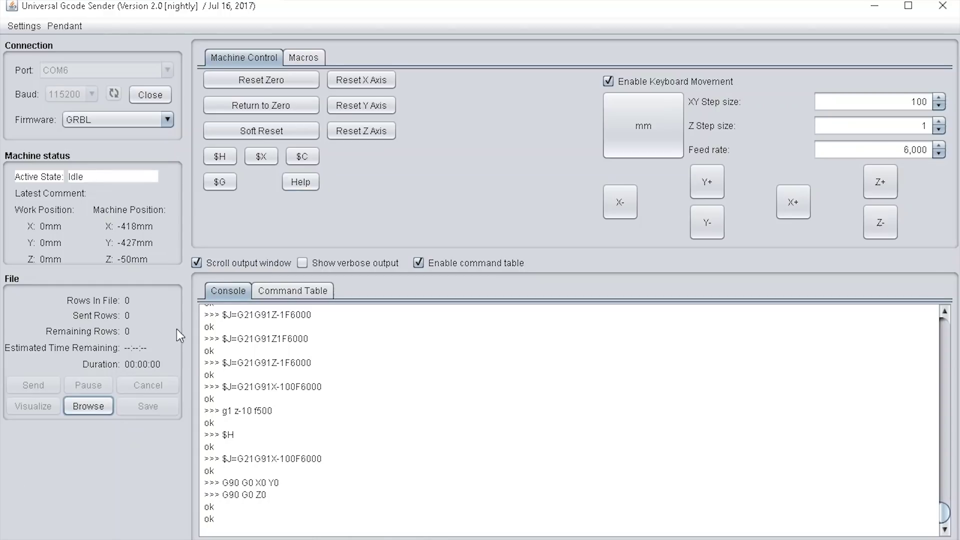
- Load Quarter-Inch-Cut.gcode from the Krion-Cut folder, giving 27672 rows
left_click(86, 405)
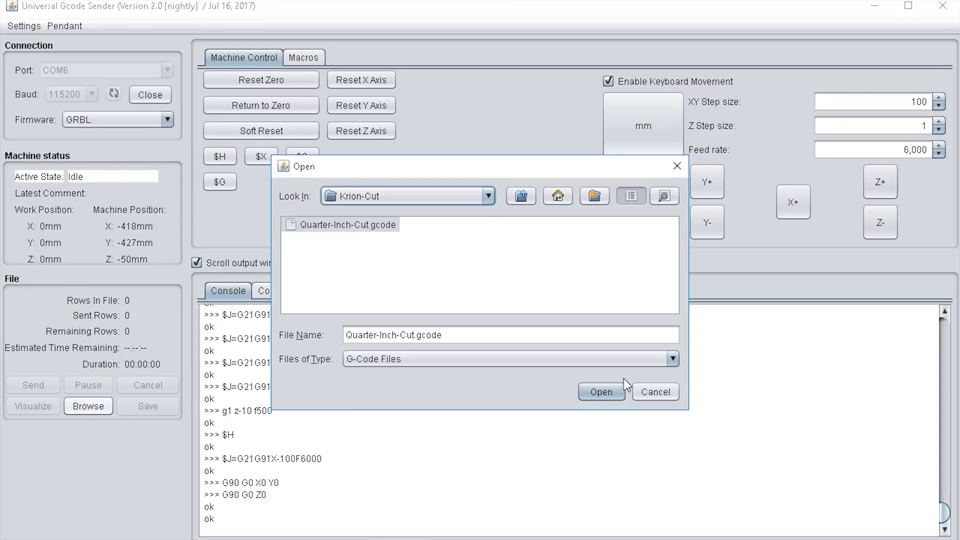
left_click(613, 394)
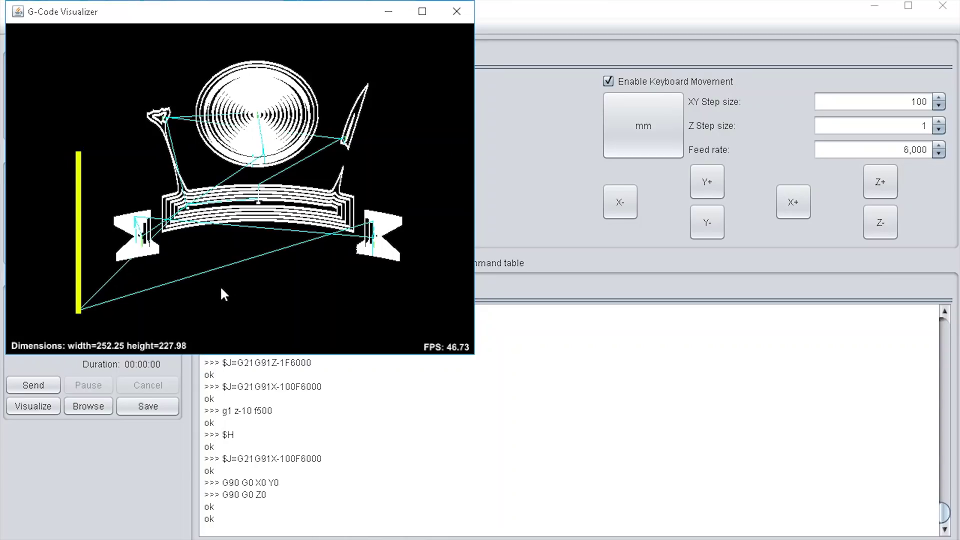
- Orbit the Quarter-Inch-Cut.gcode toolpath preview to a tilted view
mouse_move(220, 284)
left_mouse_down()
mouse_move(202, 283)
mouse_move(242, 245)
mouse_move(210, 280)
mouse_move(216, 288)
mouse_move(254, 239)
mouse_move(284, 260)
mouse_move(249, 210)
mouse_move(247, 133)
mouse_move(187, 175)
mouse_move(290, 150)
mouse_move(107, 179)
mouse_move(296, 156)
mouse_move(157, 121)
mouse_move(208, 196)
left_mouse_up()
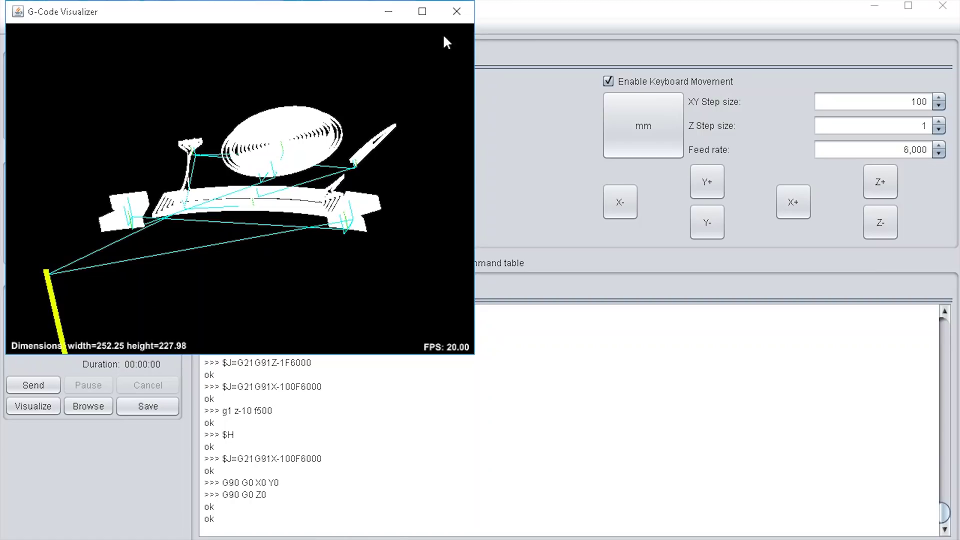
- Close the G-Code Visualizer window to return to the main window
left_click(456, 11)
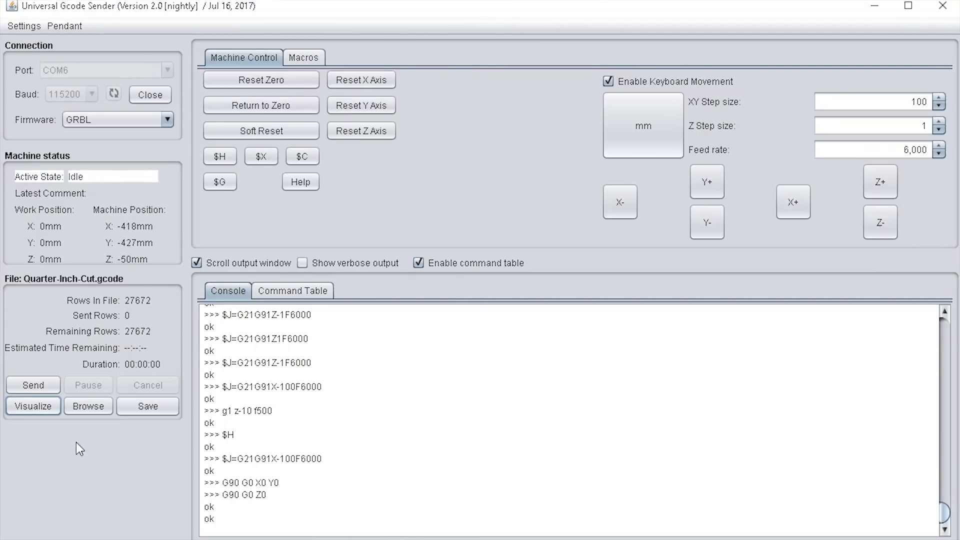